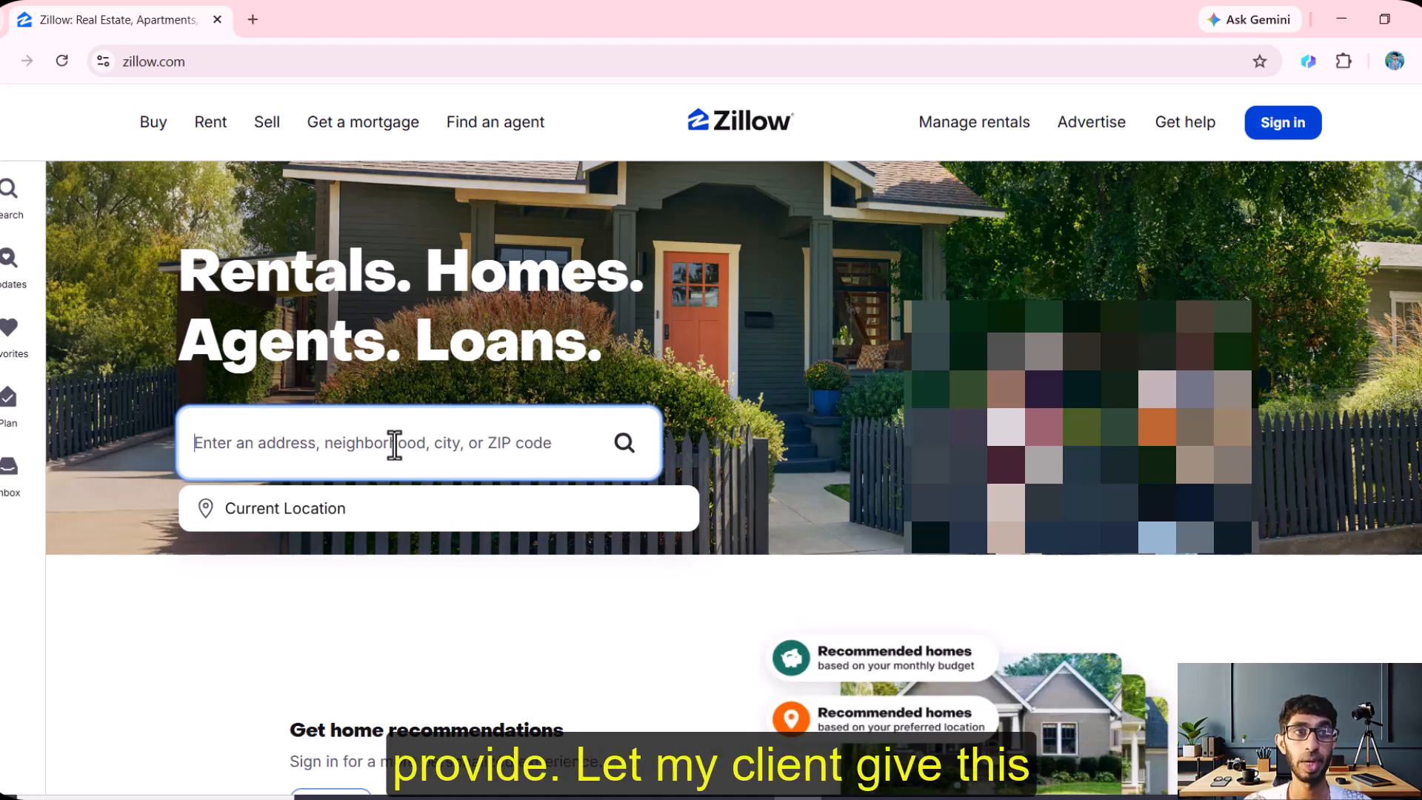
- Search Zillow for "florida" and choose the suggestion "Florida Center North FL homes"
text(florida)
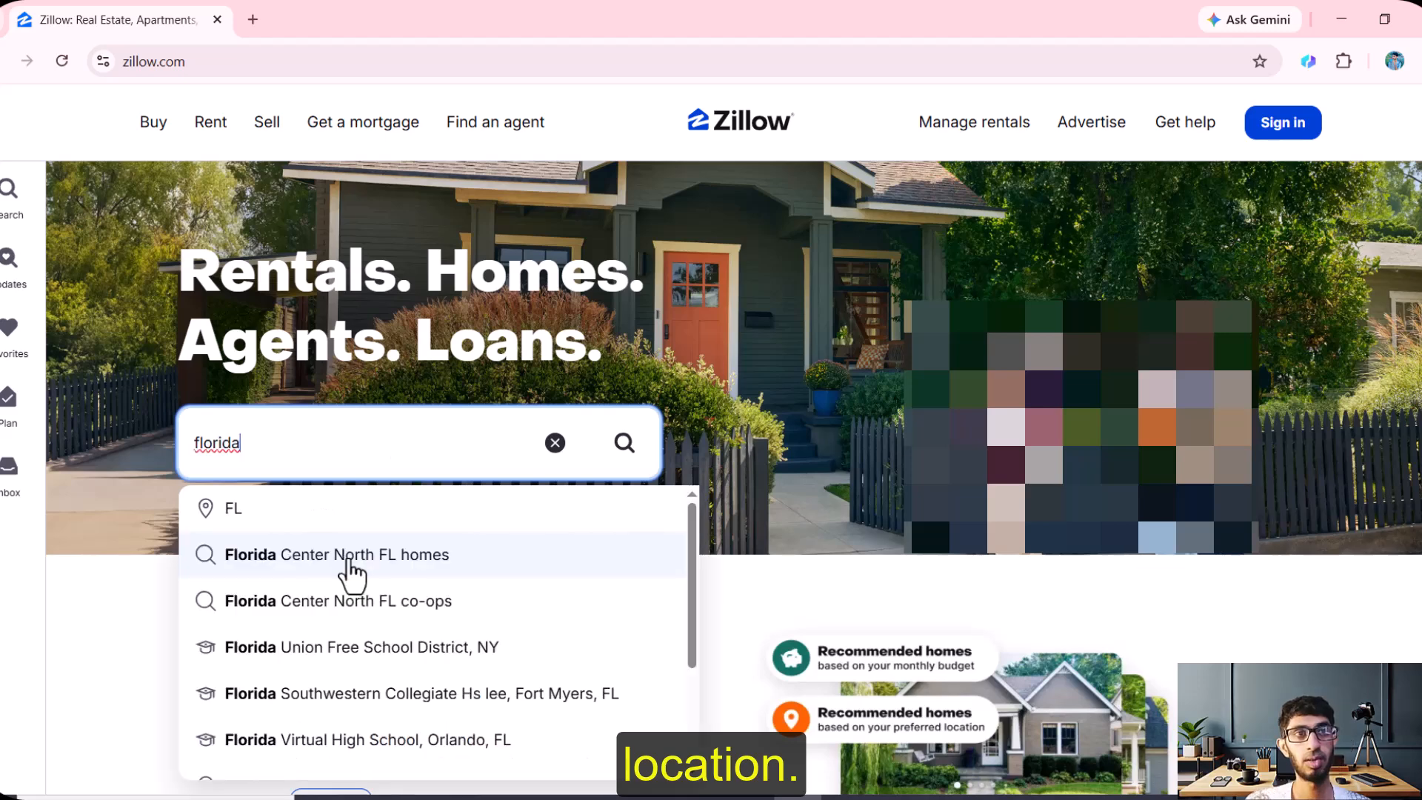
click(348, 561)
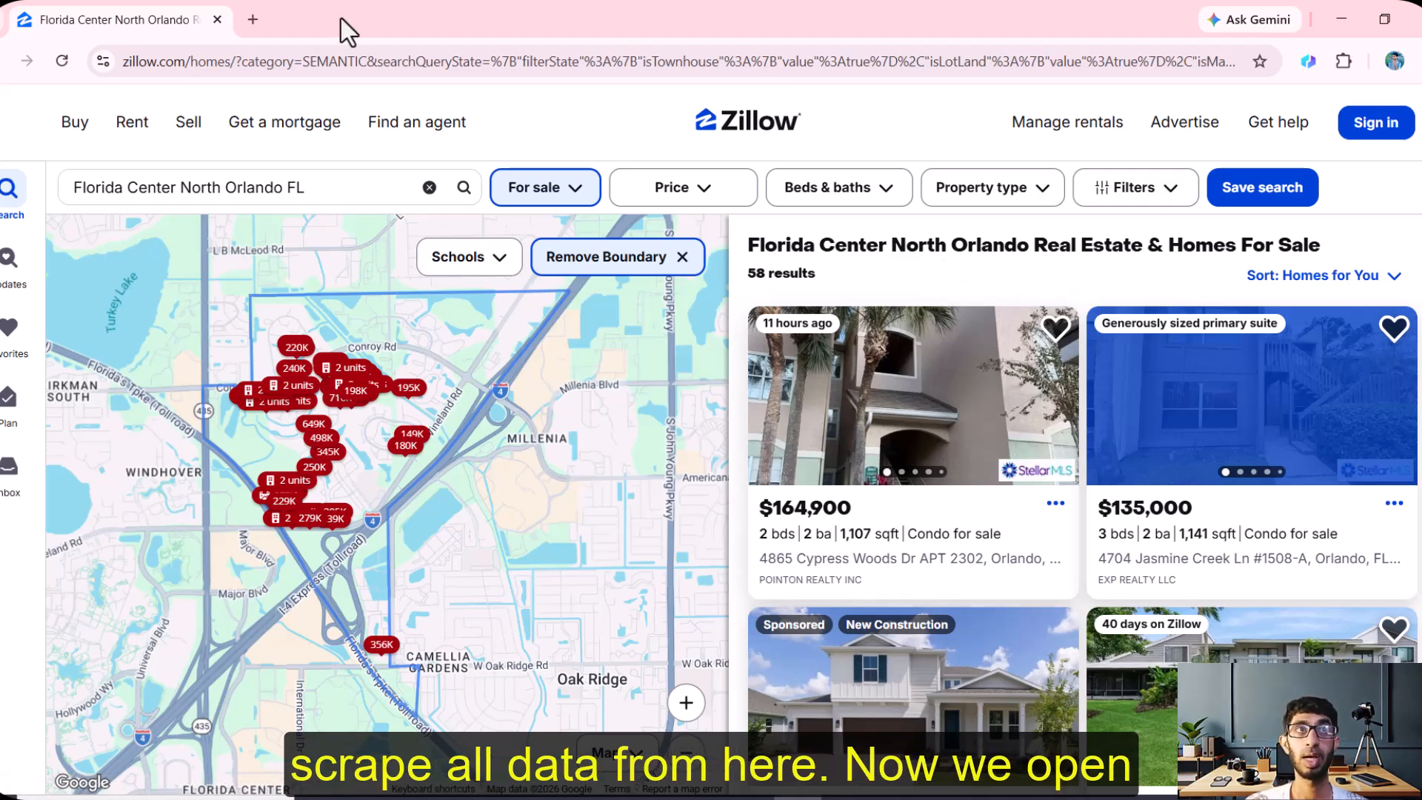
- Search Google in a new tab for "thunderbit chrome extension" and open Thunderbit's Chrome Web Store page from the results
click(253, 20)
click(308, 61)
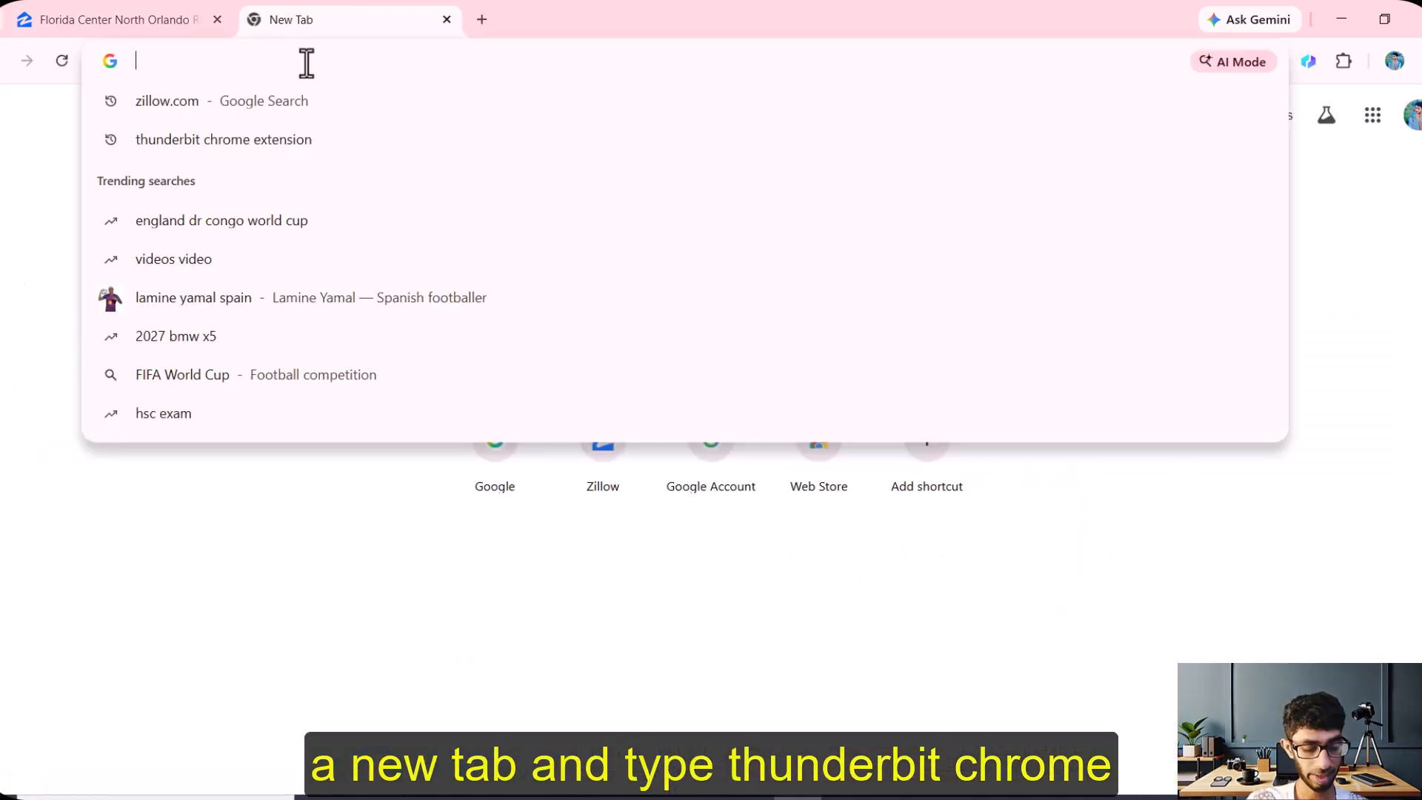
text(thunderbit chrome extension)
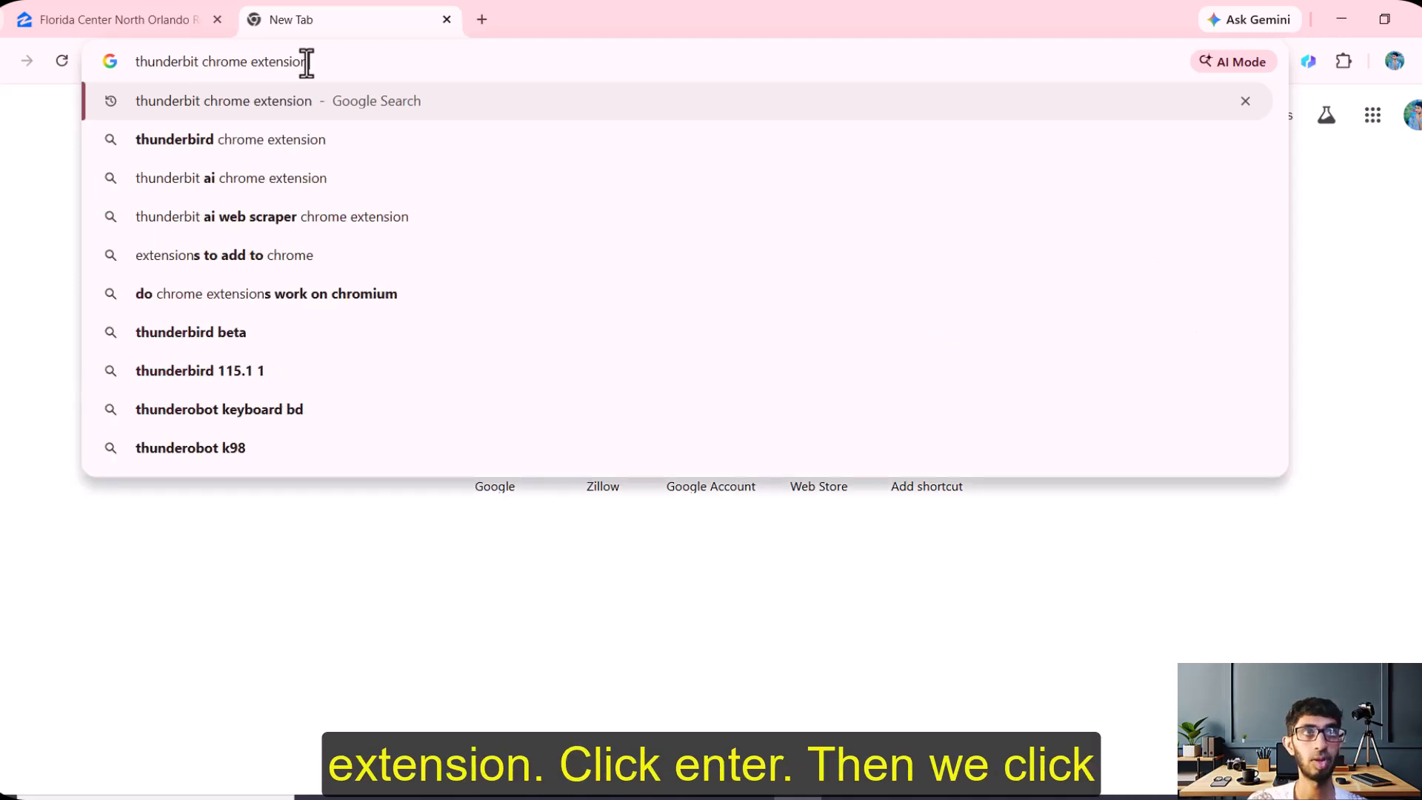
key(Return)
click(282, 312)
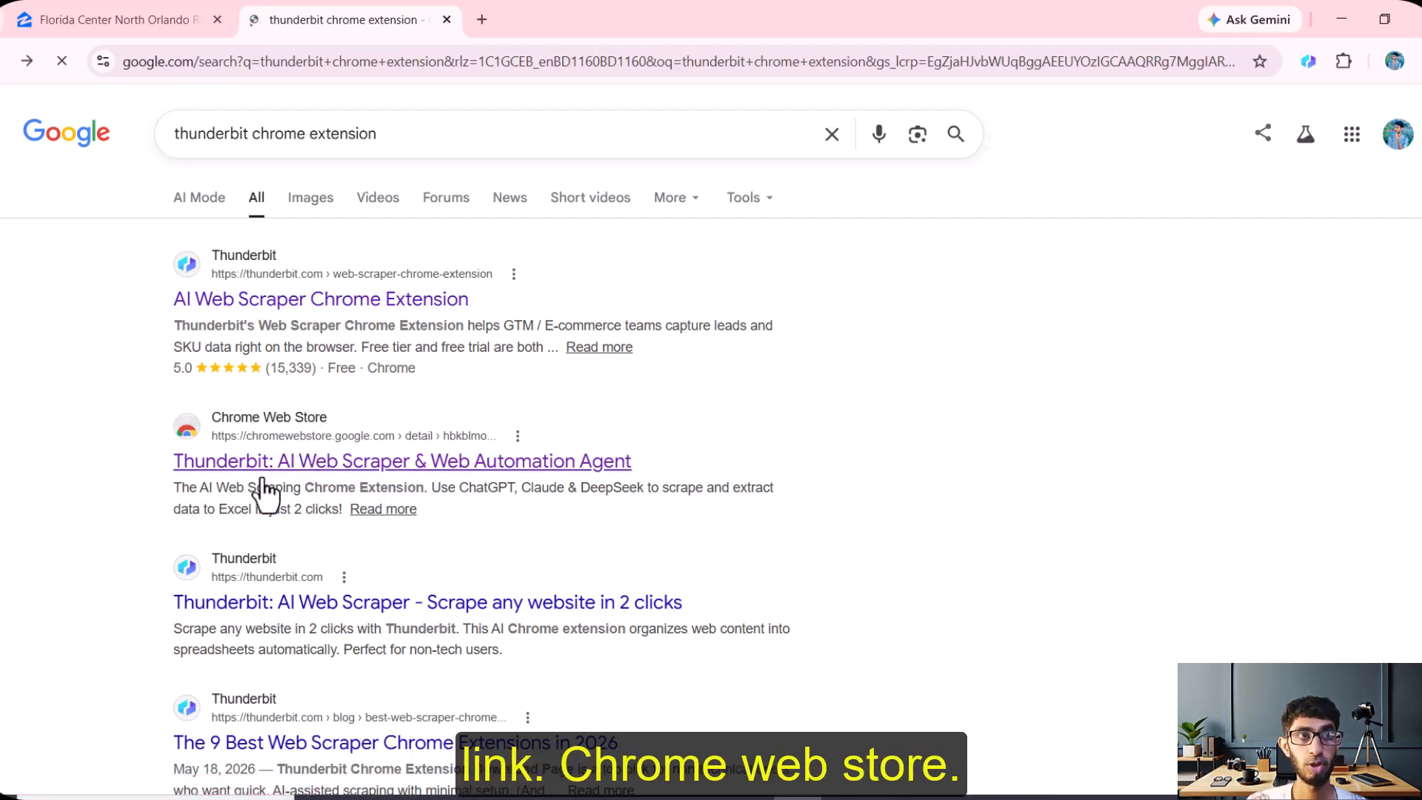
click(373, 480)
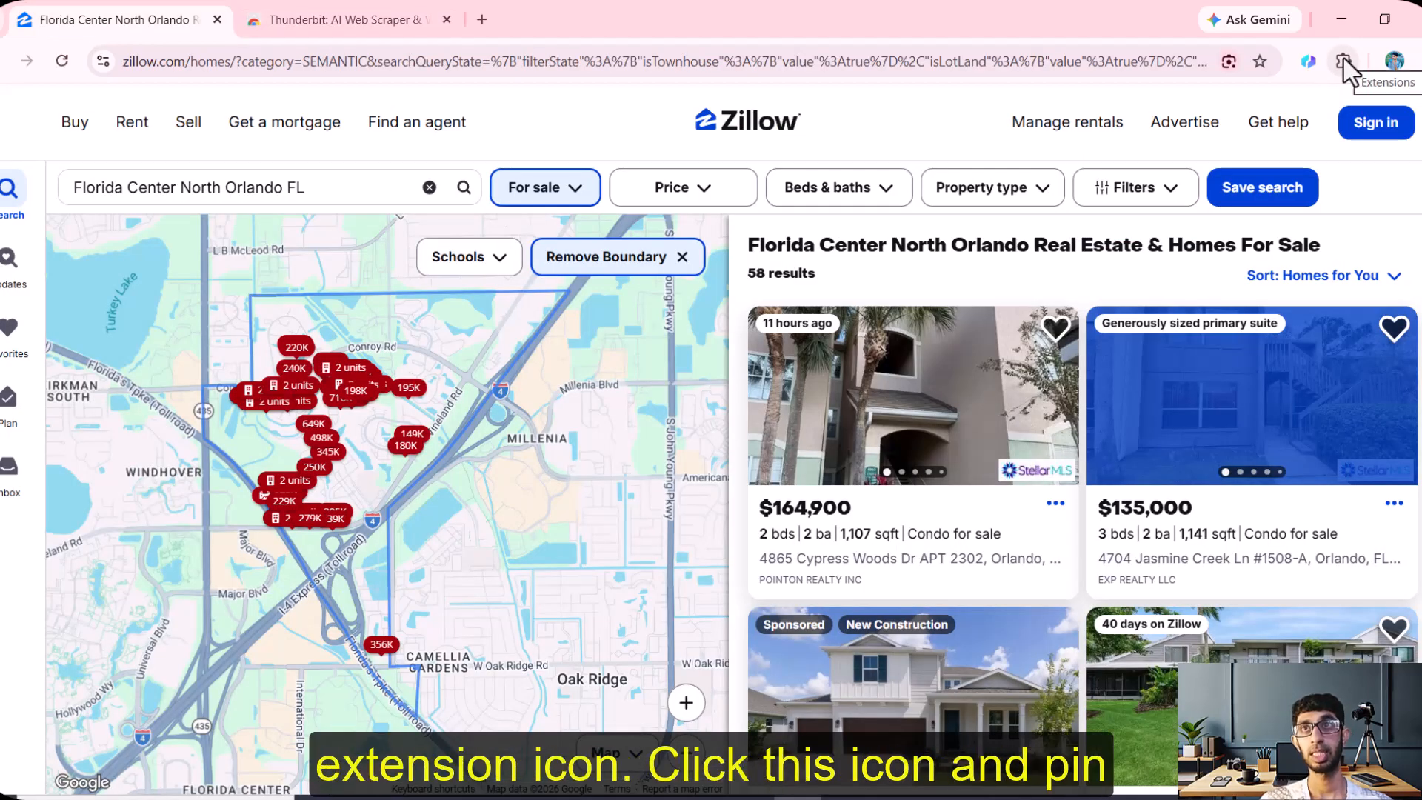
- Check that the Thunderbit extension is pinned in the browser and open it on the Zillow results page
click(1344, 61)
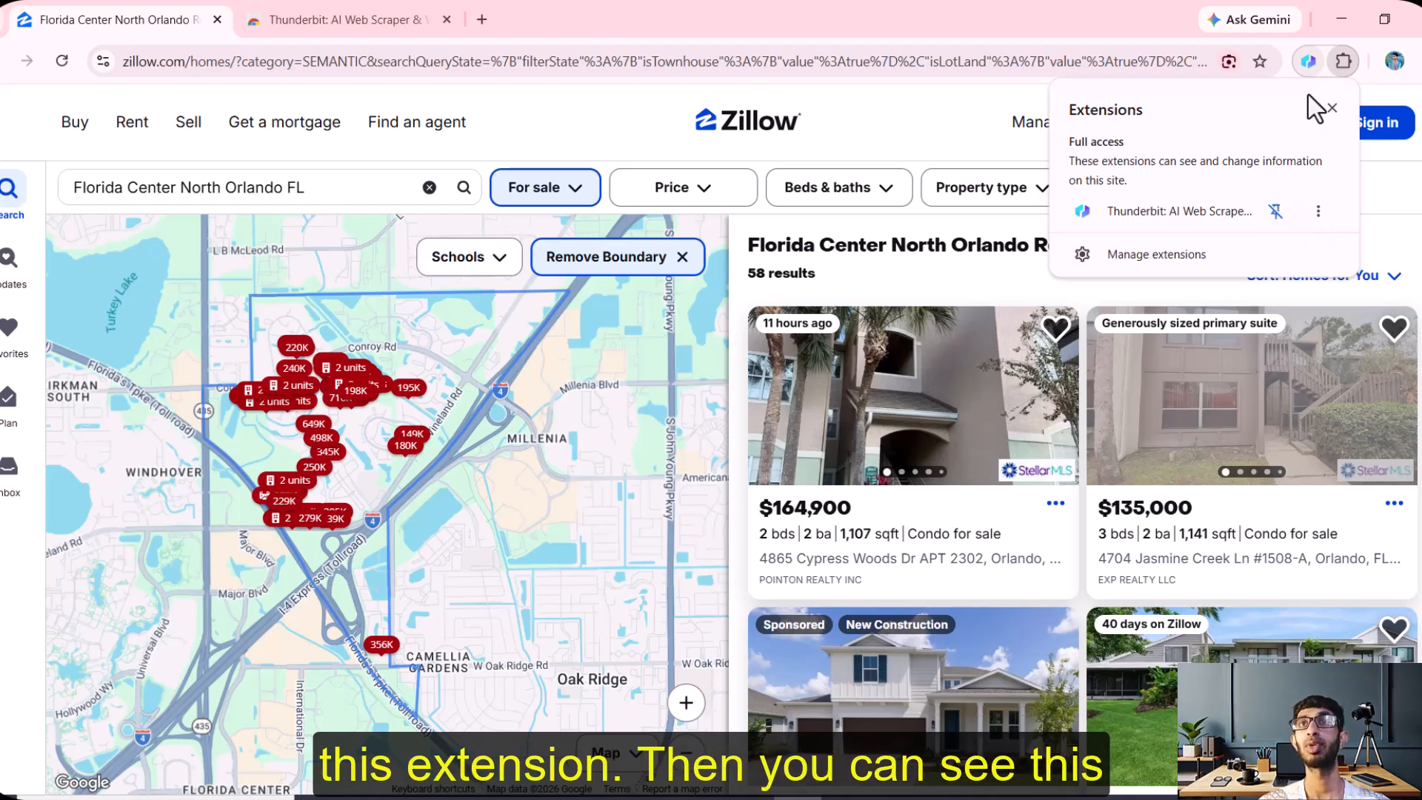
click(1307, 64)
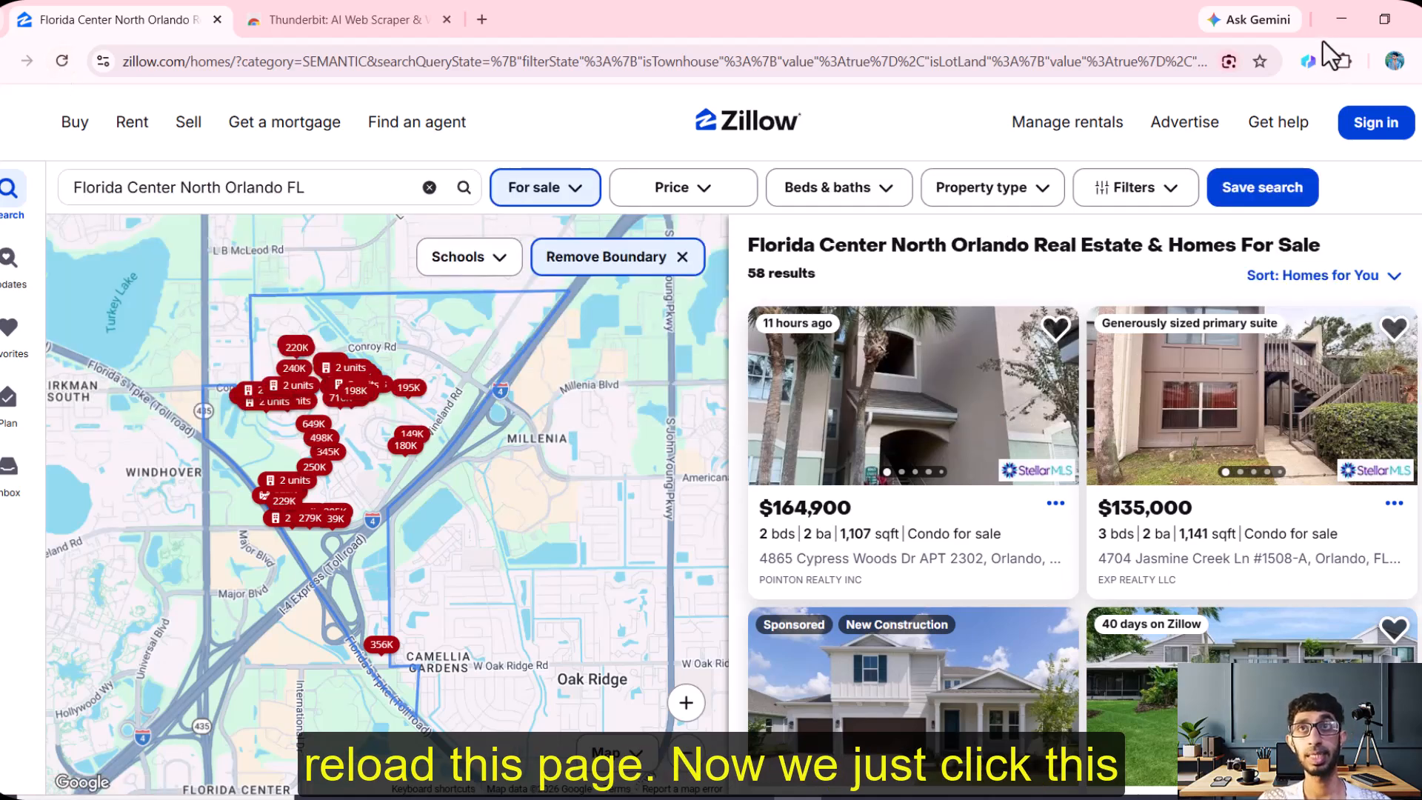
click(1308, 62)
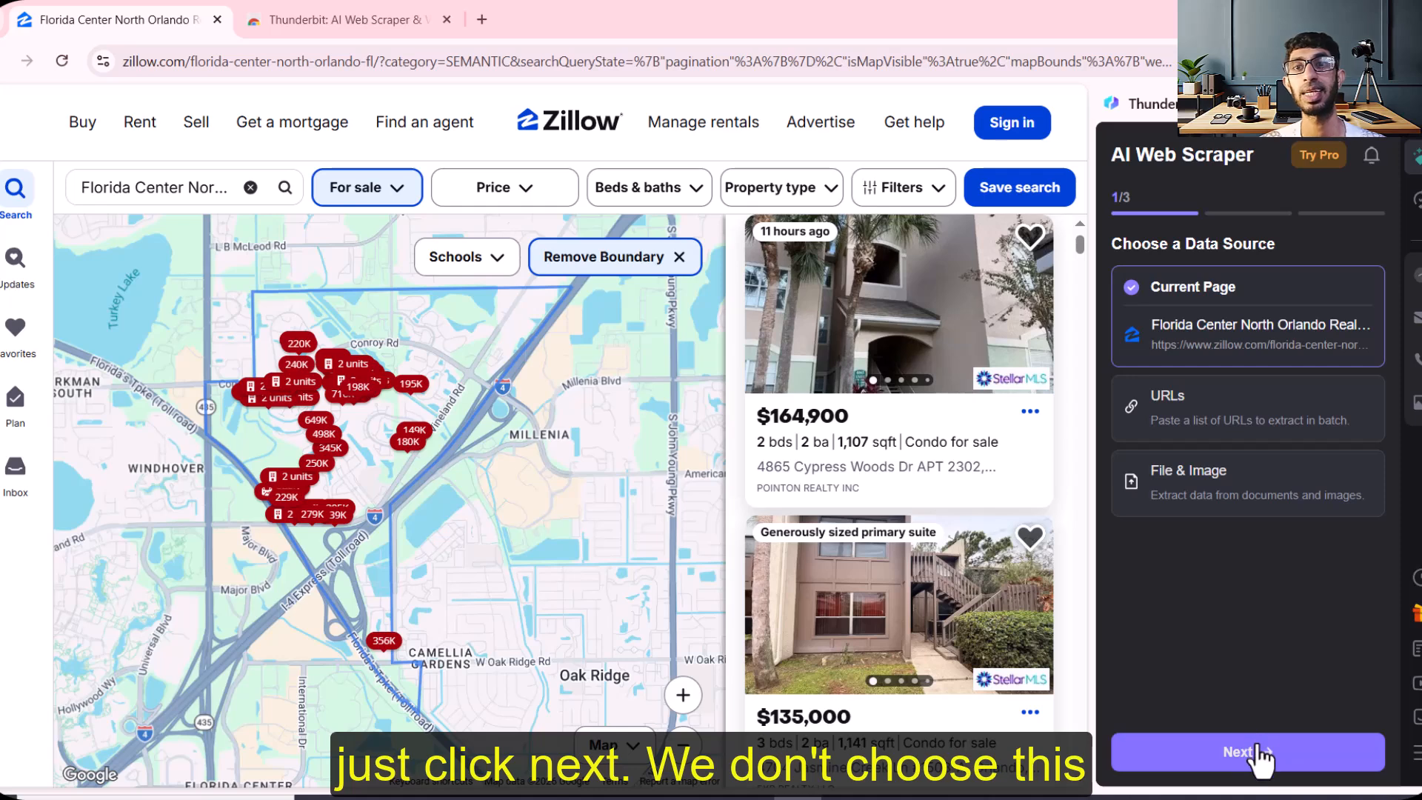
- Use the current page as the scraper's data source and set up its page navigation with AI Auto-detect
click(1250, 759)
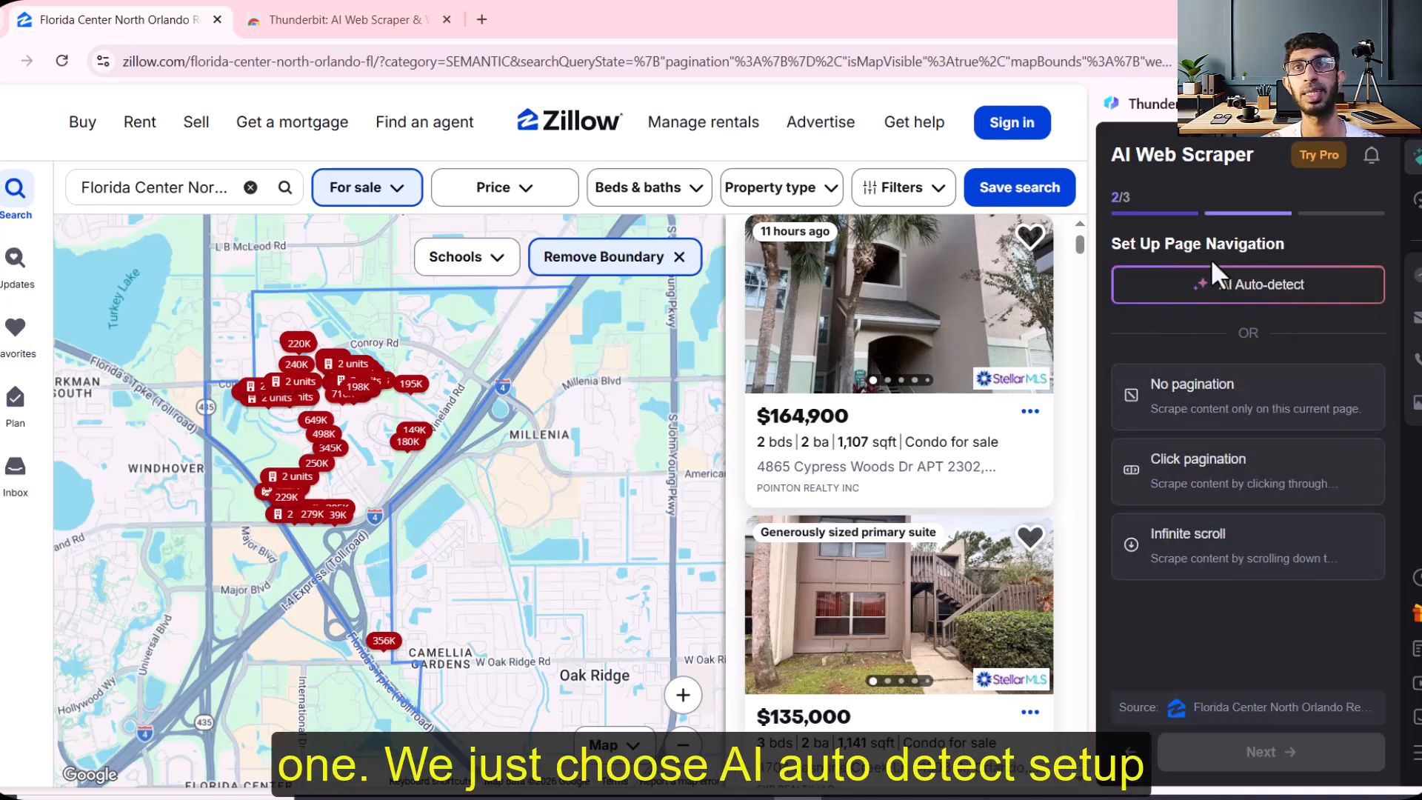
click(1258, 291)
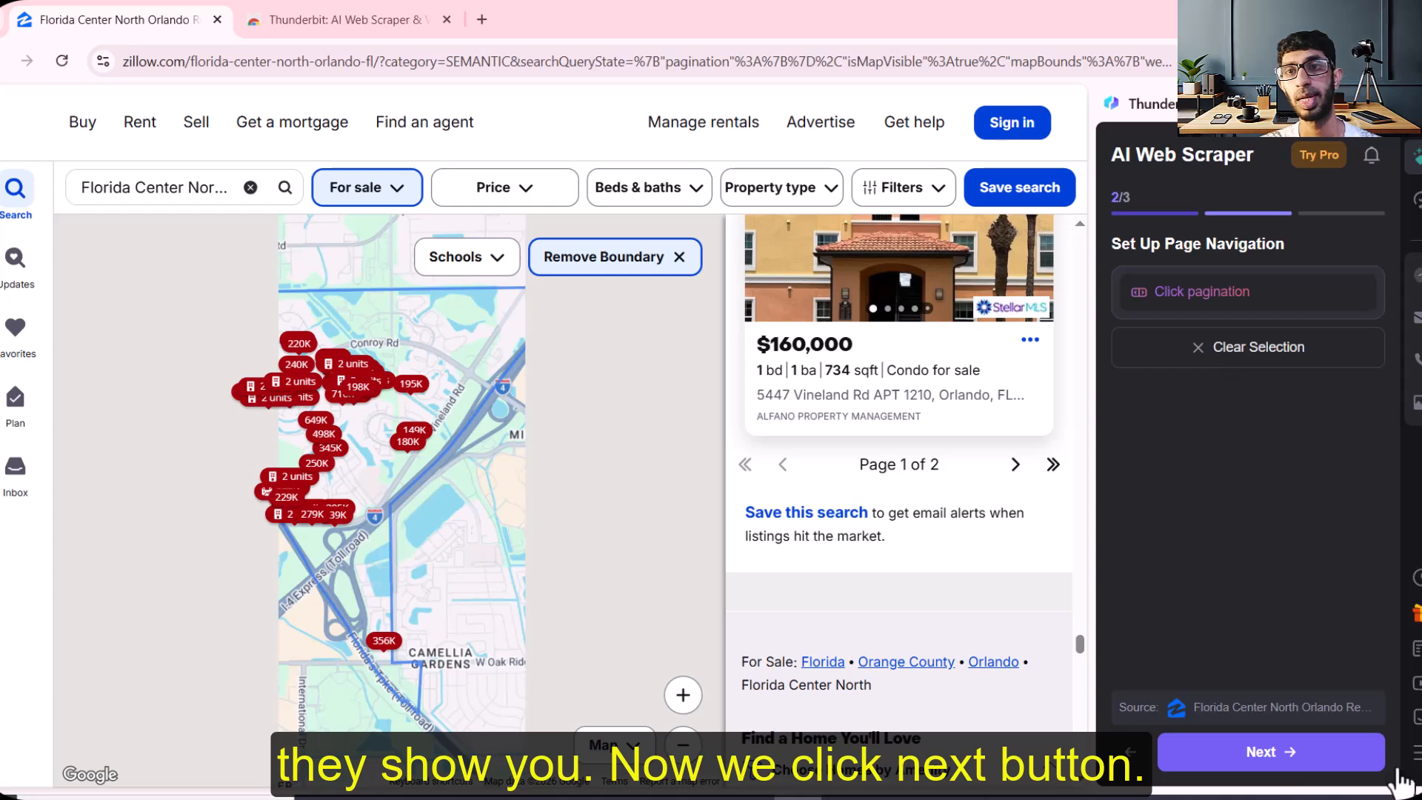
click(1296, 752)
- Select the Scraper 1 template, generate its fields with AI suggestions, and skip subpage extraction
click(1141, 566)
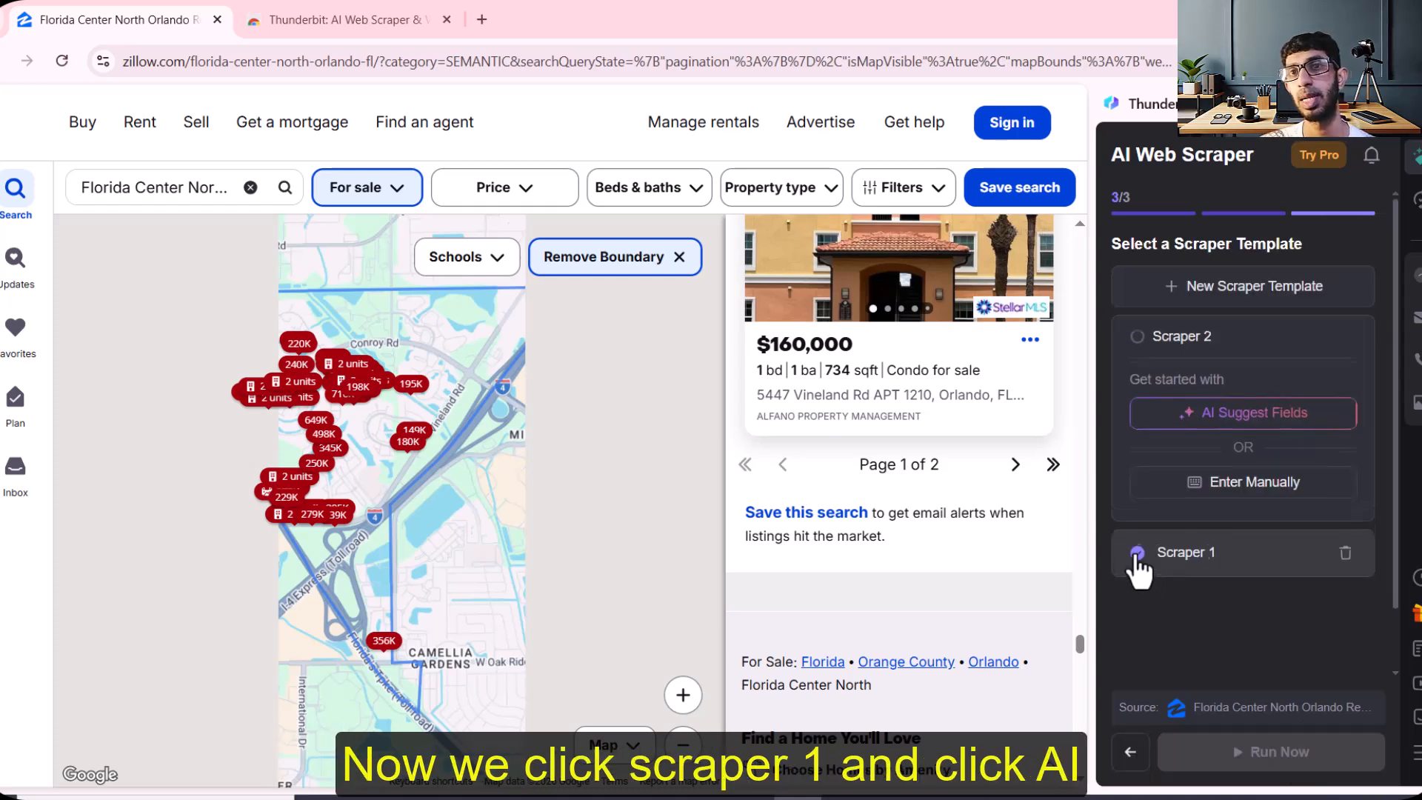
click(1262, 406)
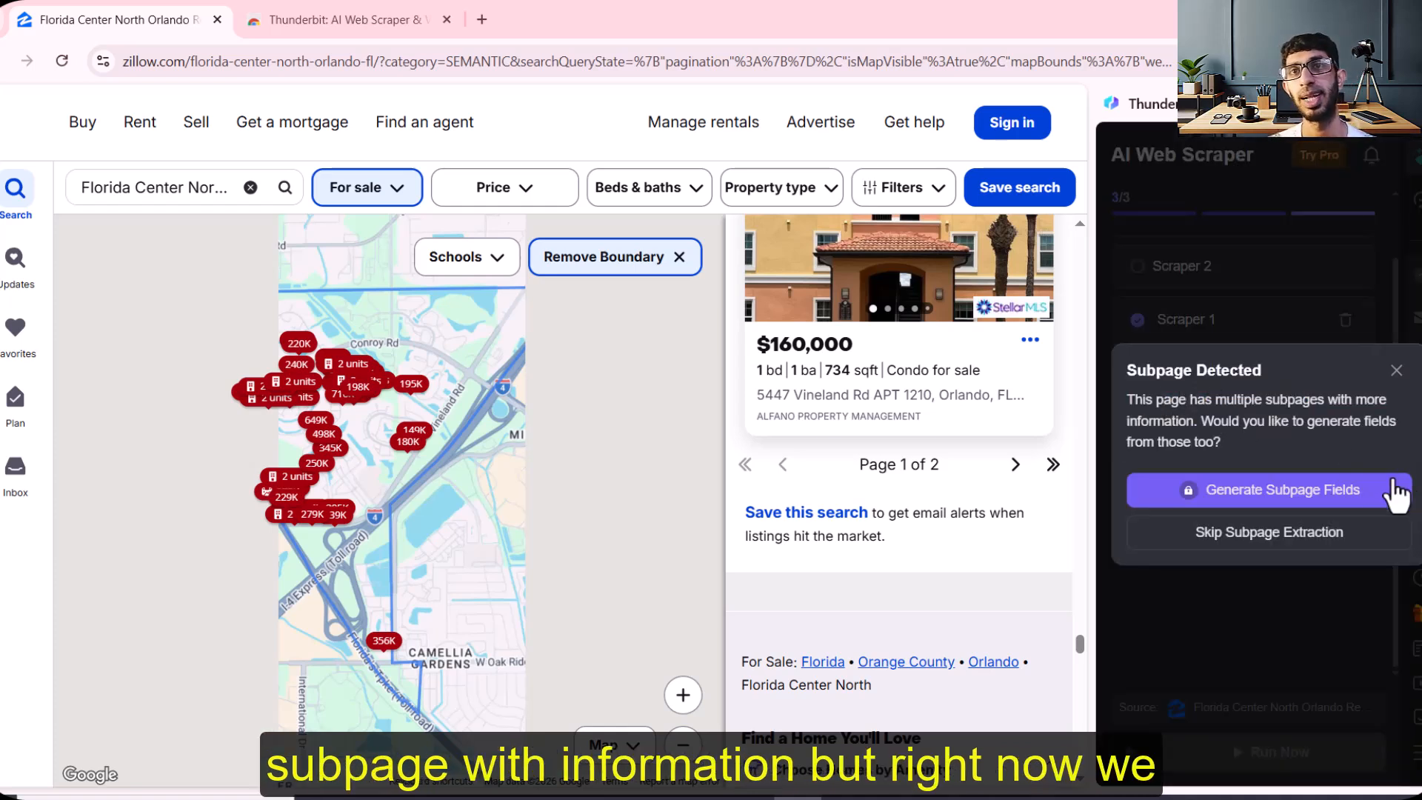
click(1265, 533)
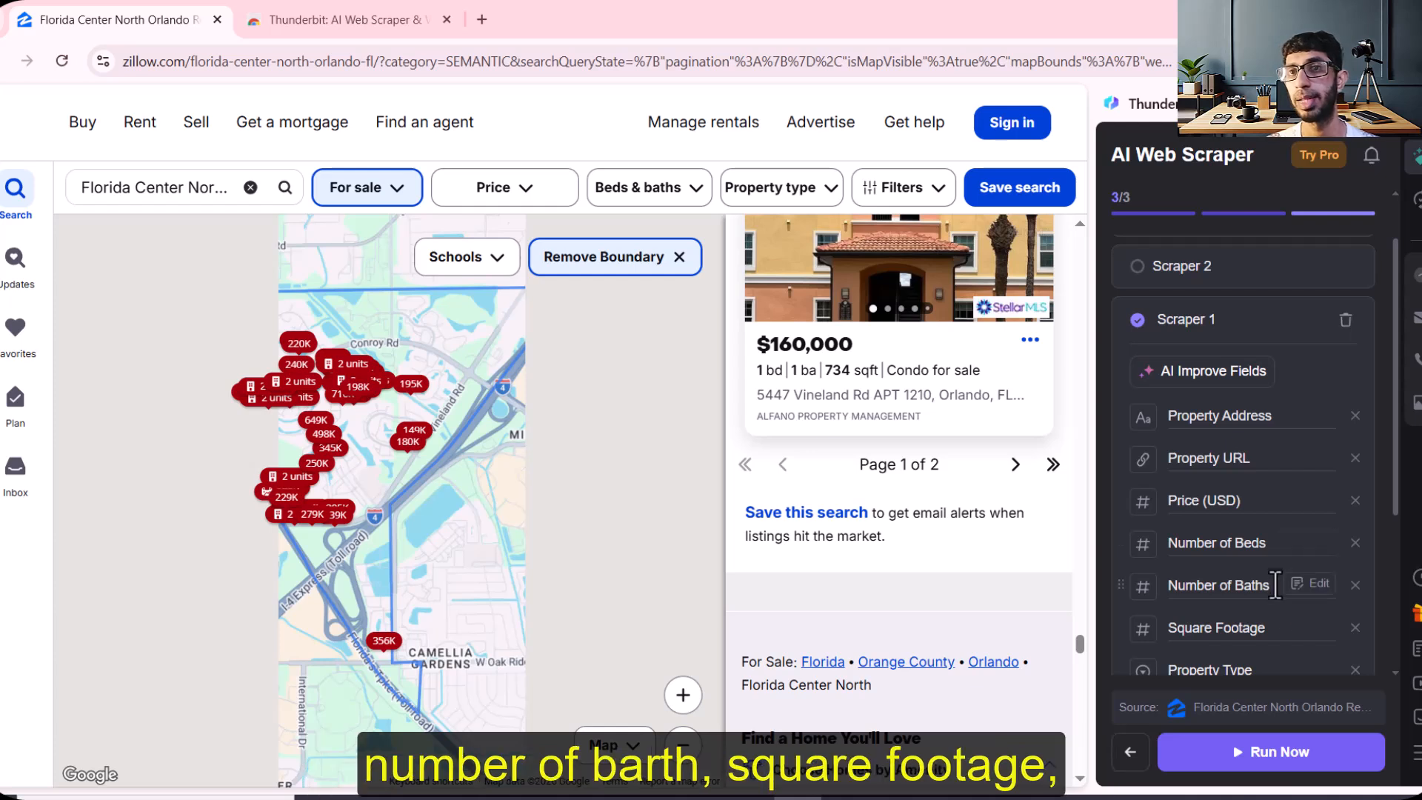
- Review the Scraper 1 field list down to Property Image and run the scraper
drag(1390, 446, 1388, 553)
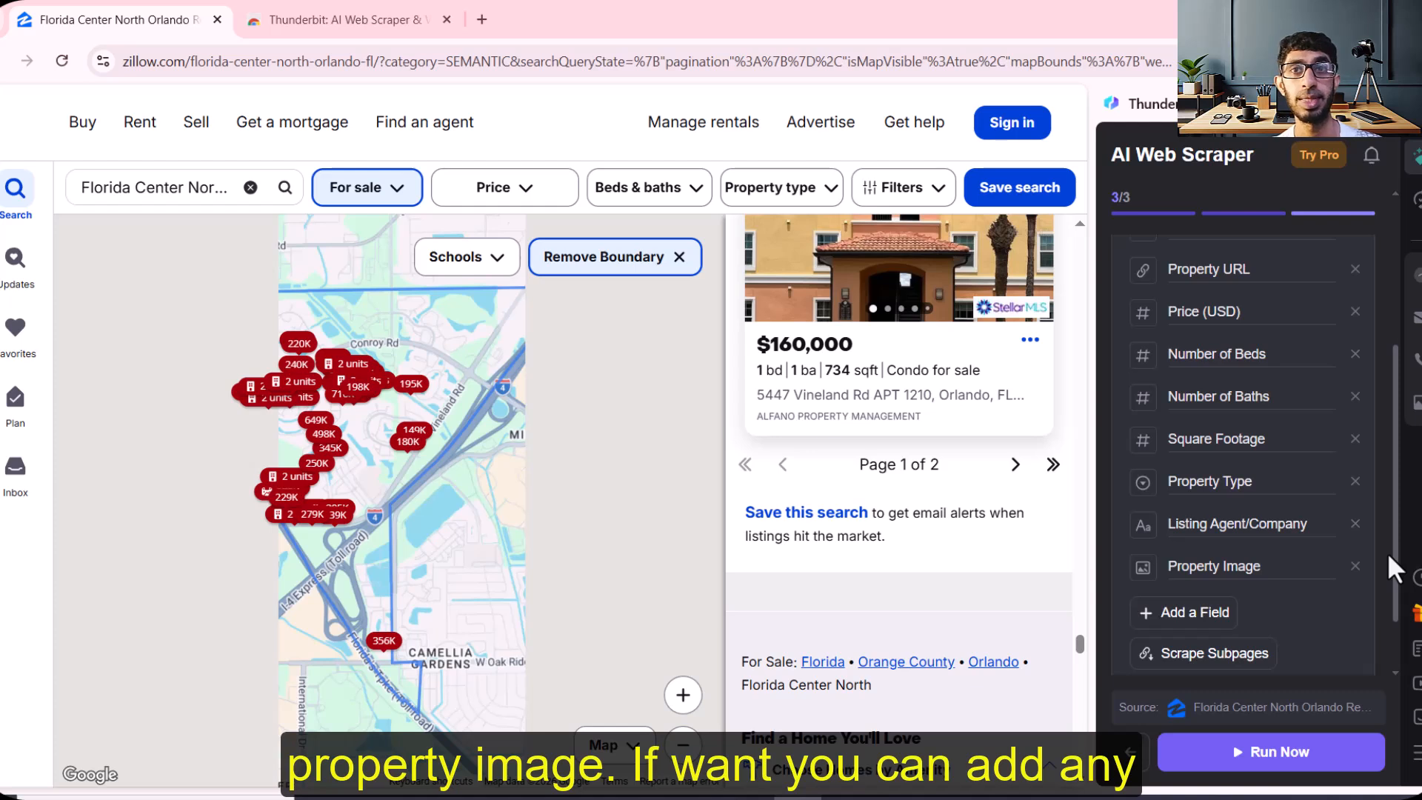
scroll(1388, 553, down, 1)
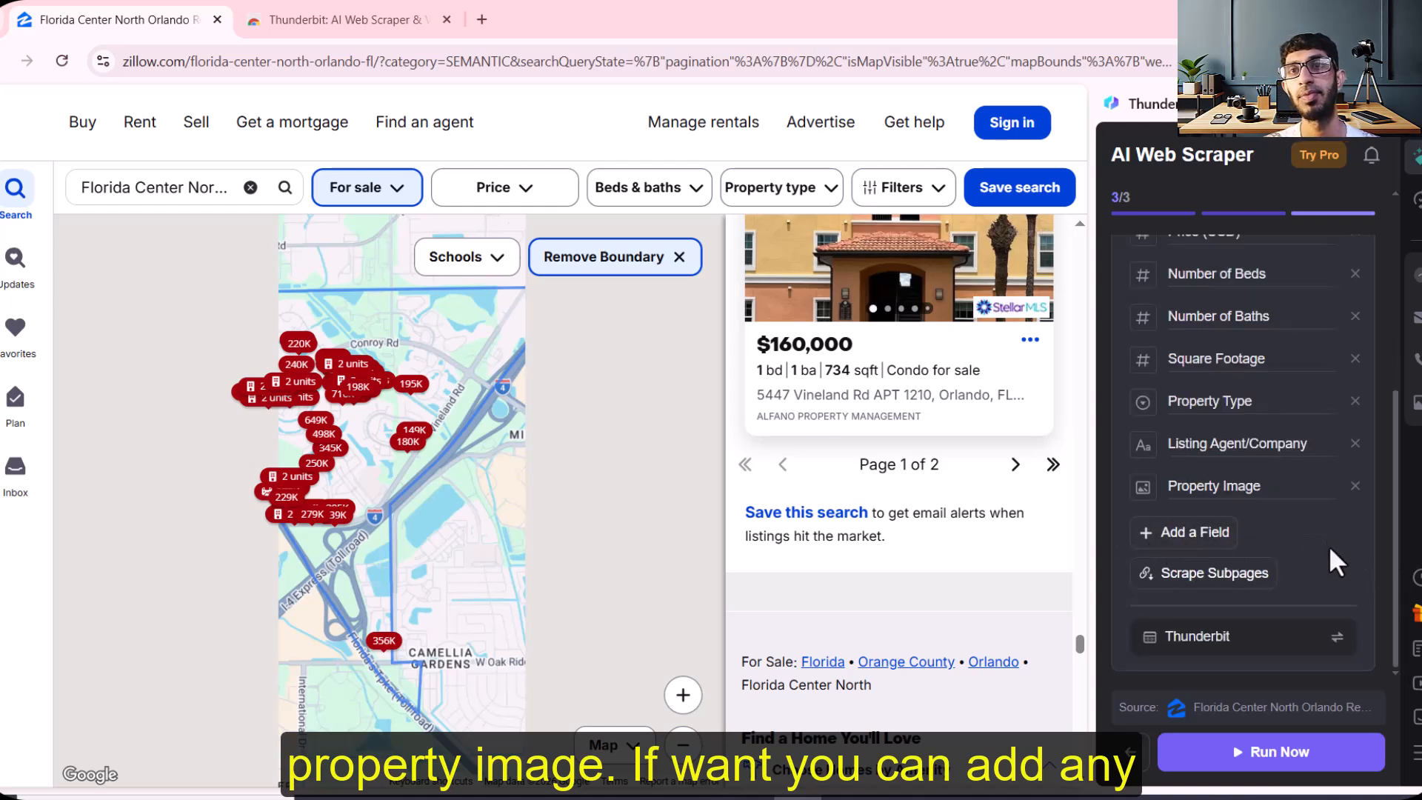
mouse_move(1397, 518)
mouse_down()
mouse_move(1391, 495)
mouse_move(1396, 532)
mouse_up()
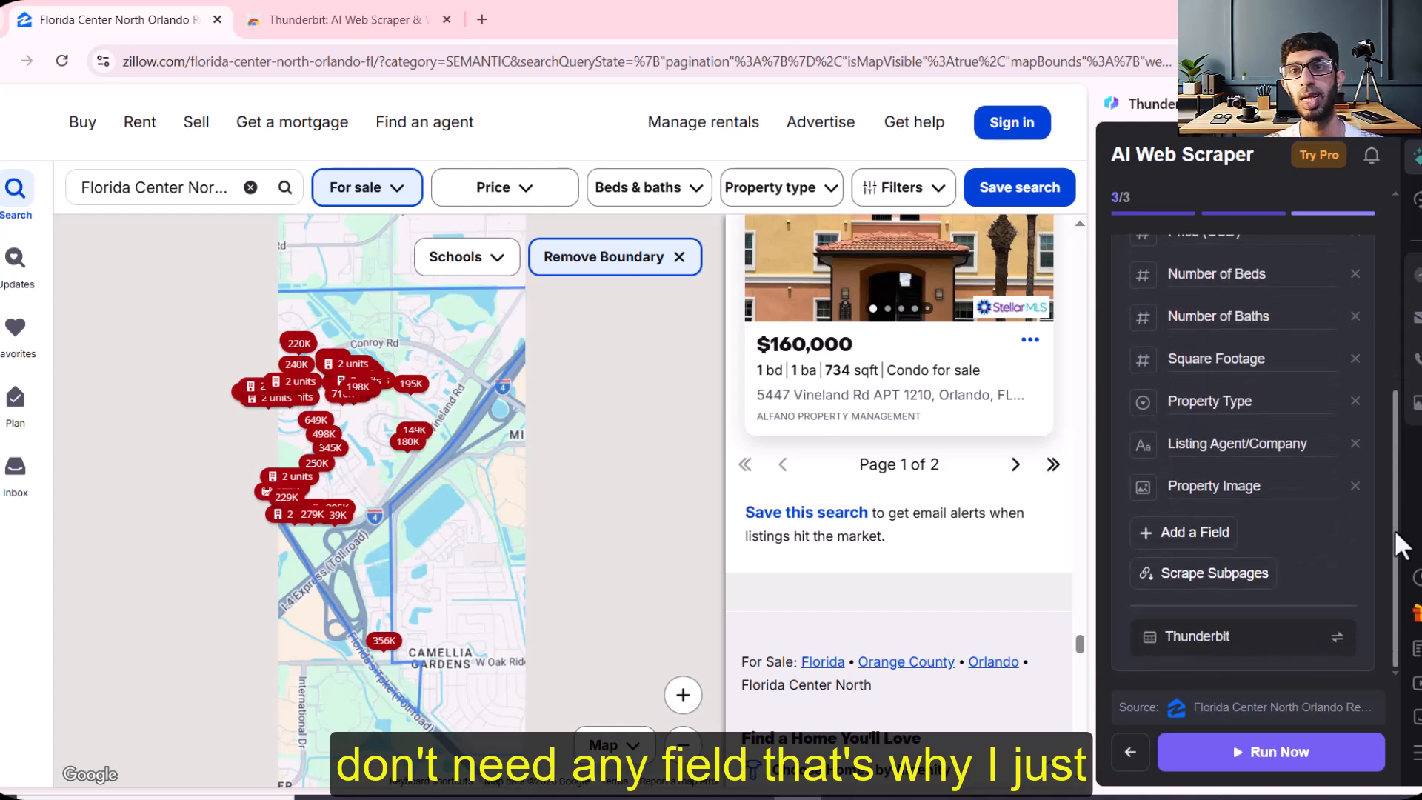
click(1290, 765)
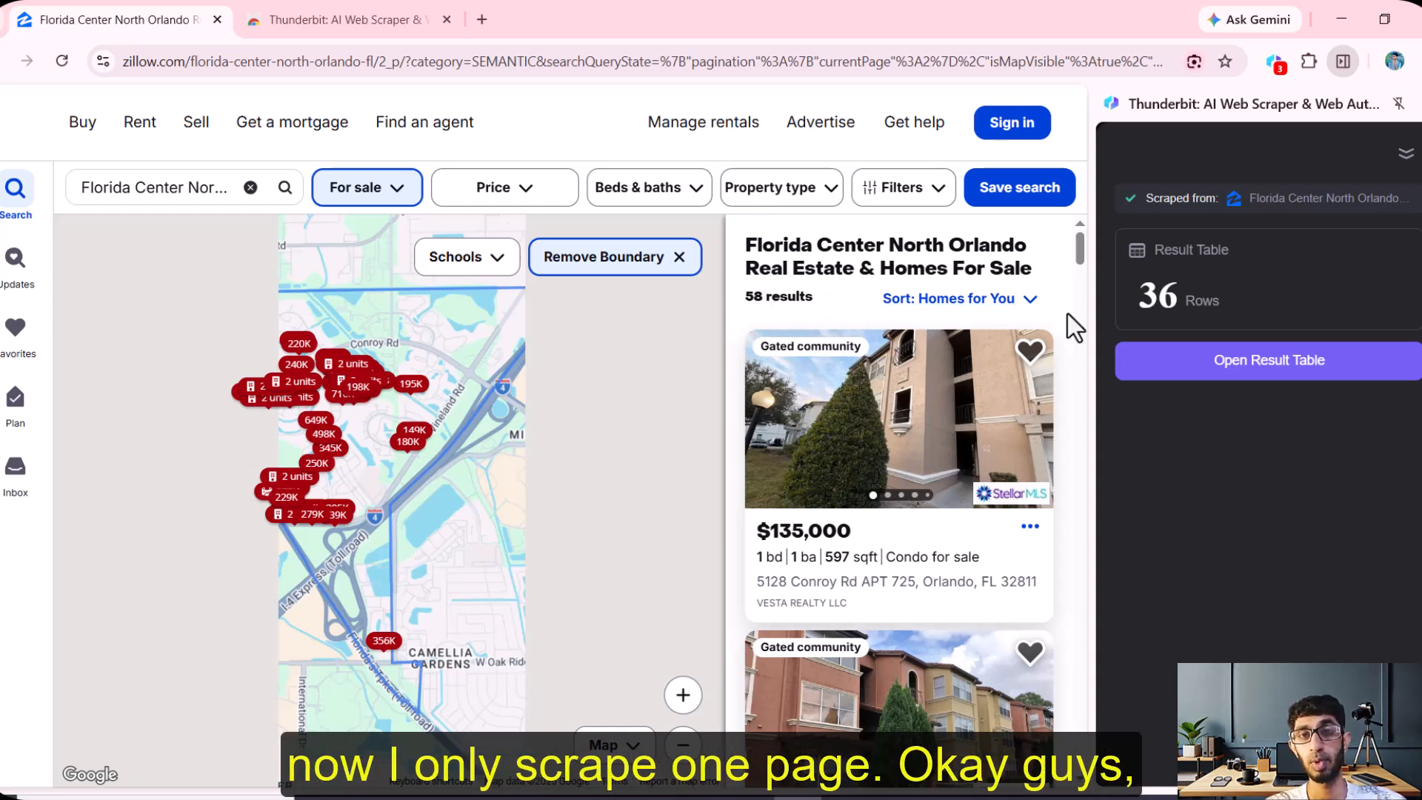
- Open the full result table and look through its columns from Property Address to Property Image
click(1254, 368)
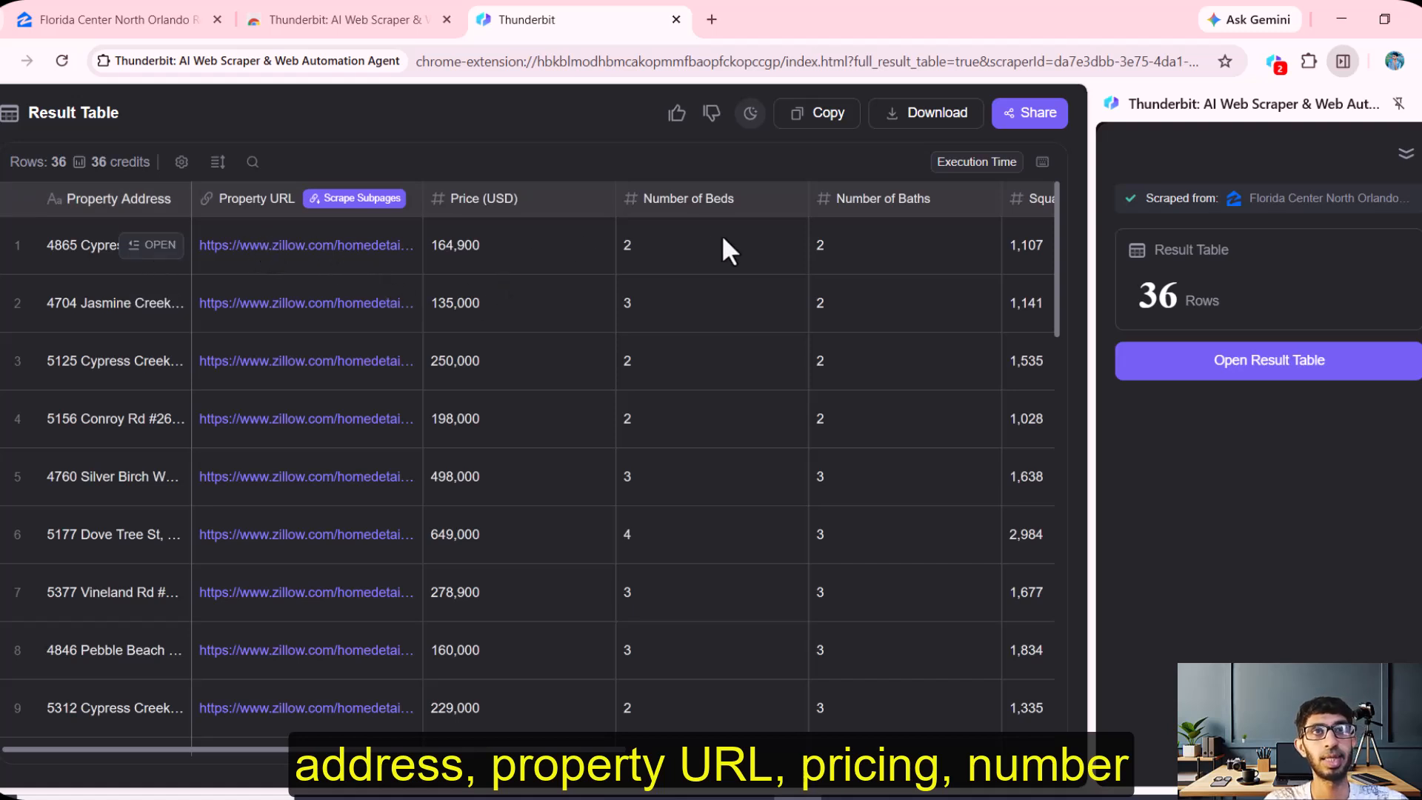
scroll(1003, 285, right, 4)
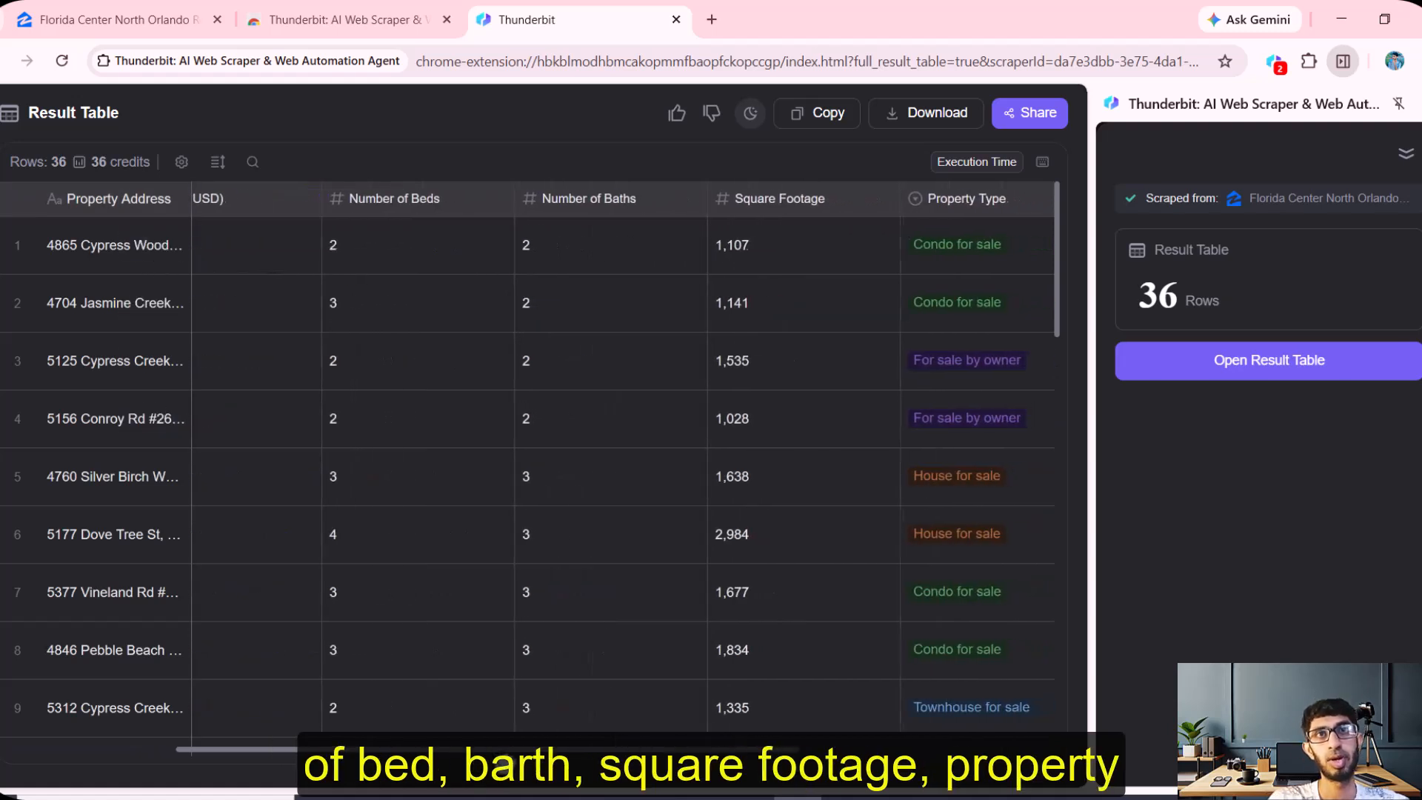
scroll(600, 474, right, 4)
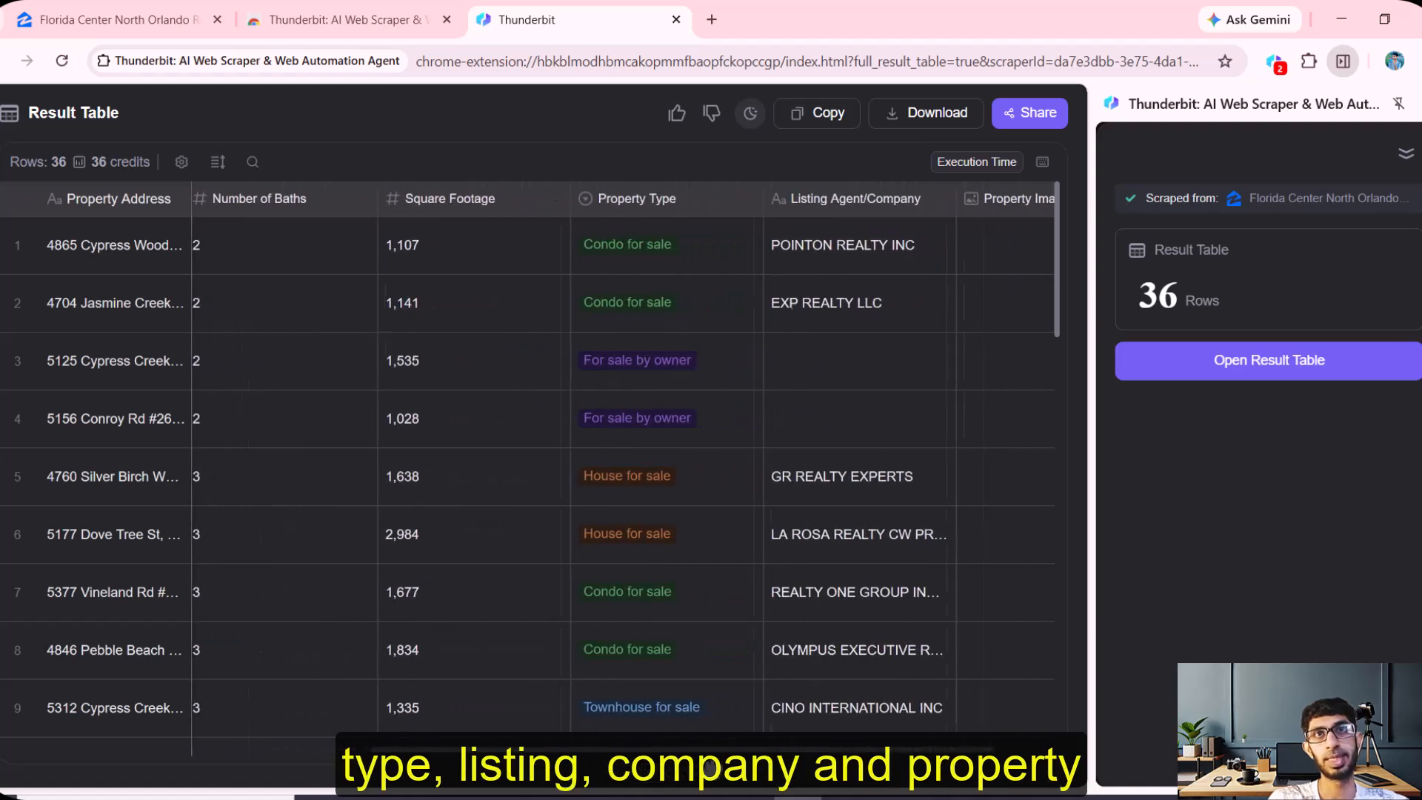
scroll(600, 474, right, 1)
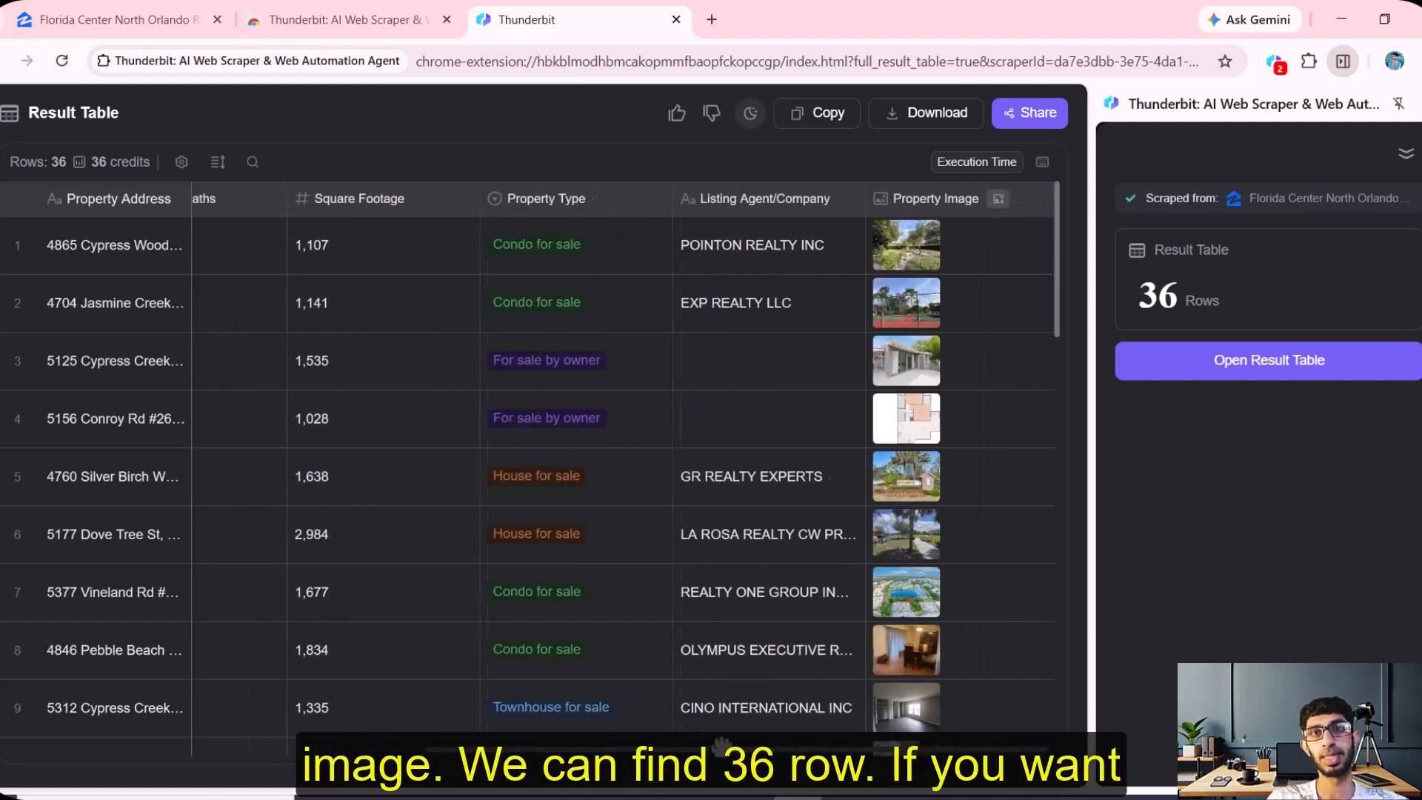
scroll(1074, 180, left, 10)
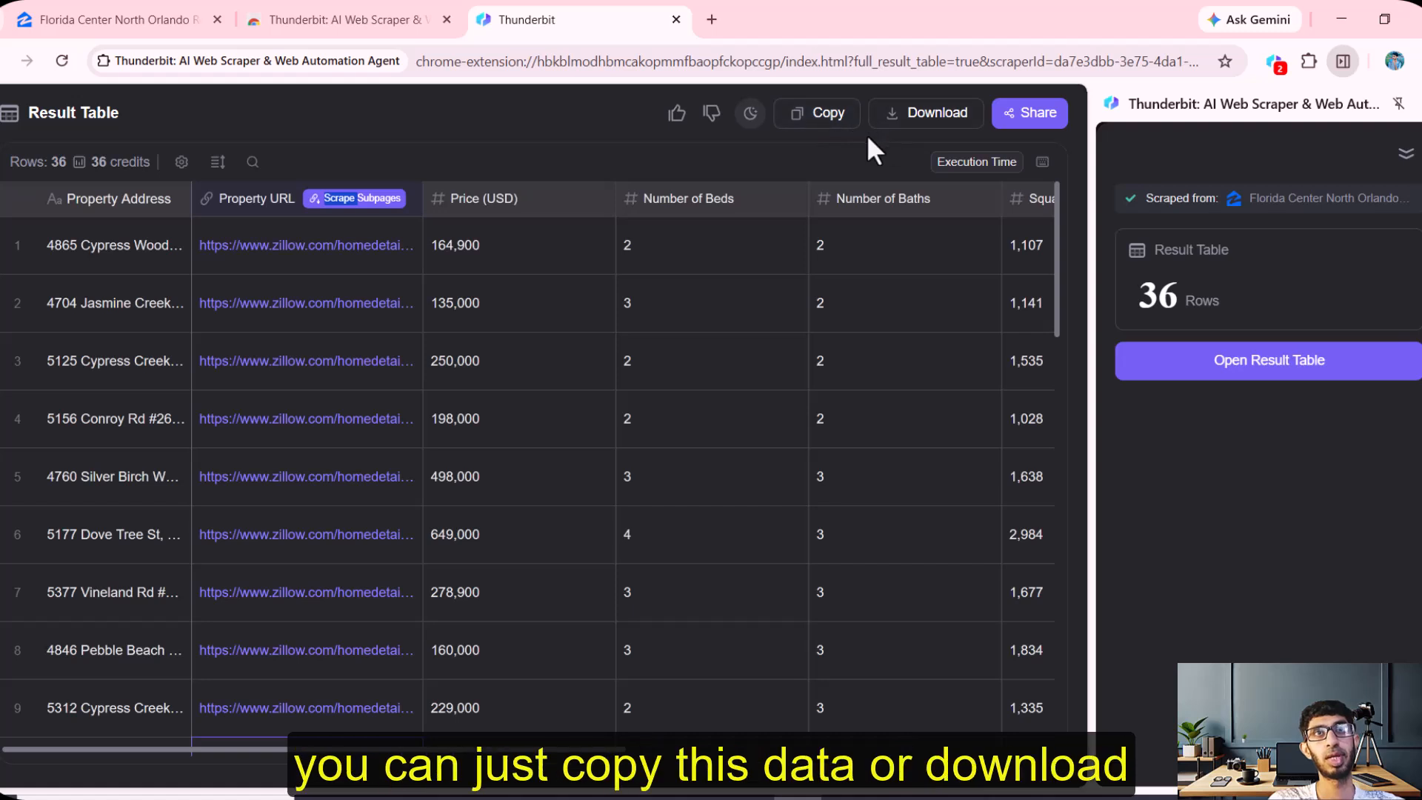
- Download the result table as an Excel file and open the downloaded workbook to review its columns
click(939, 113)
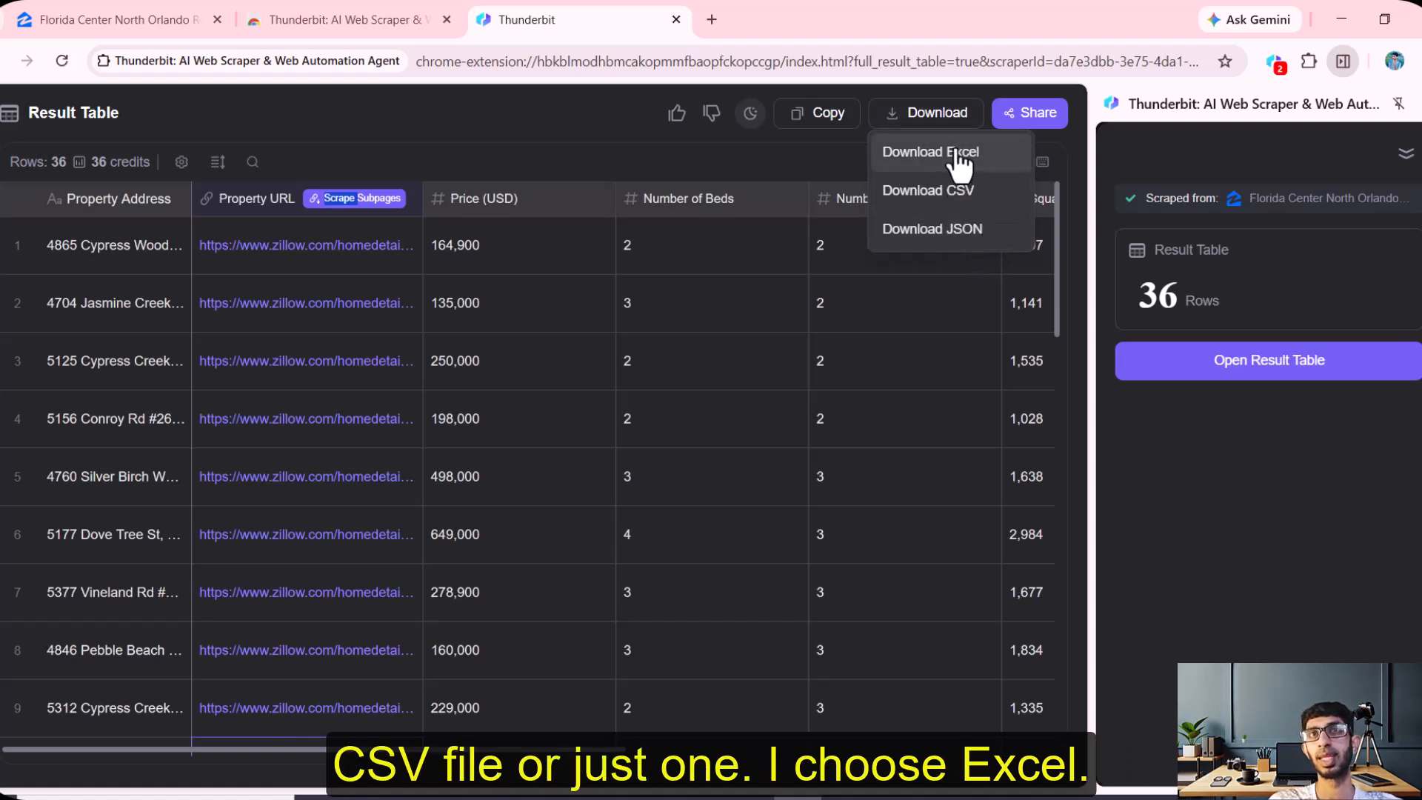
click(960, 165)
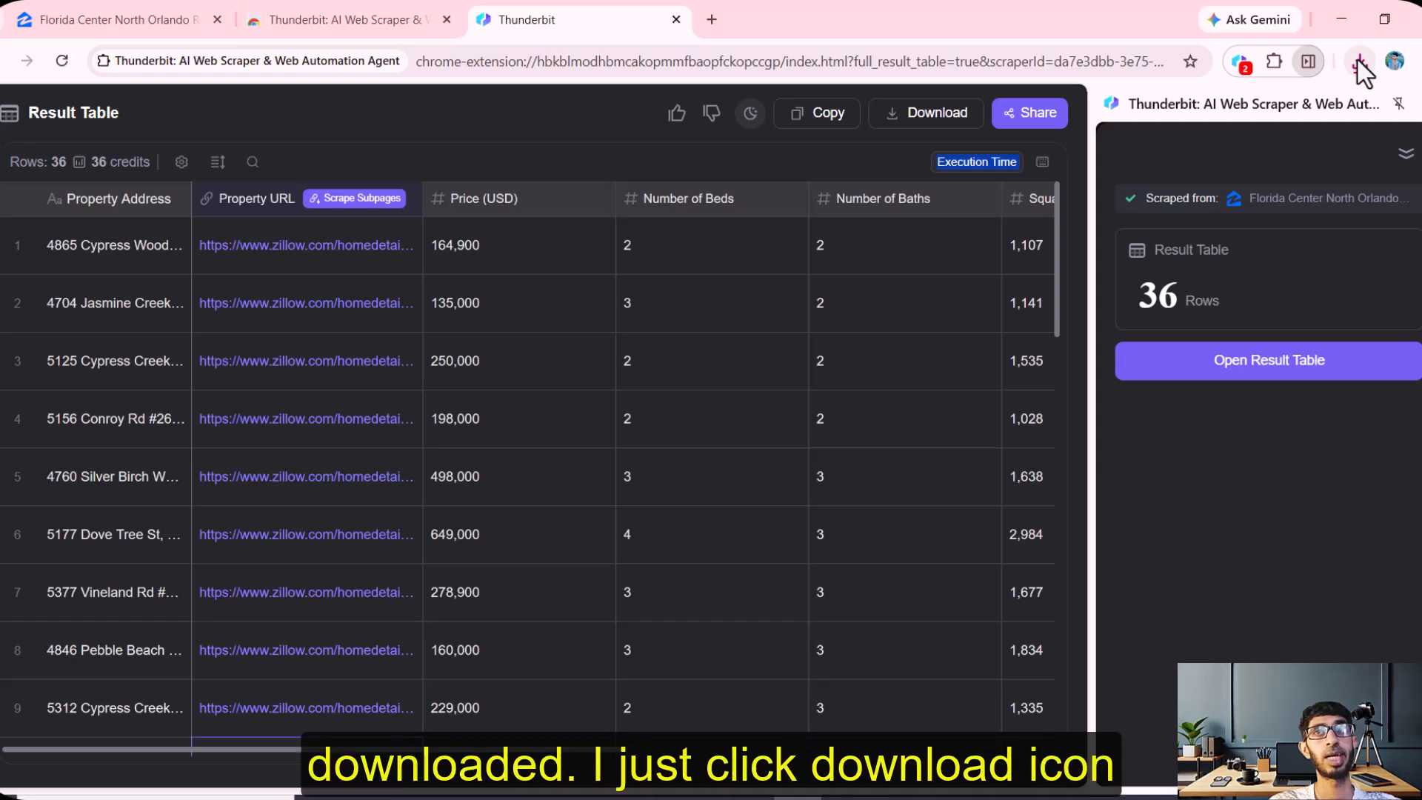
click(1360, 60)
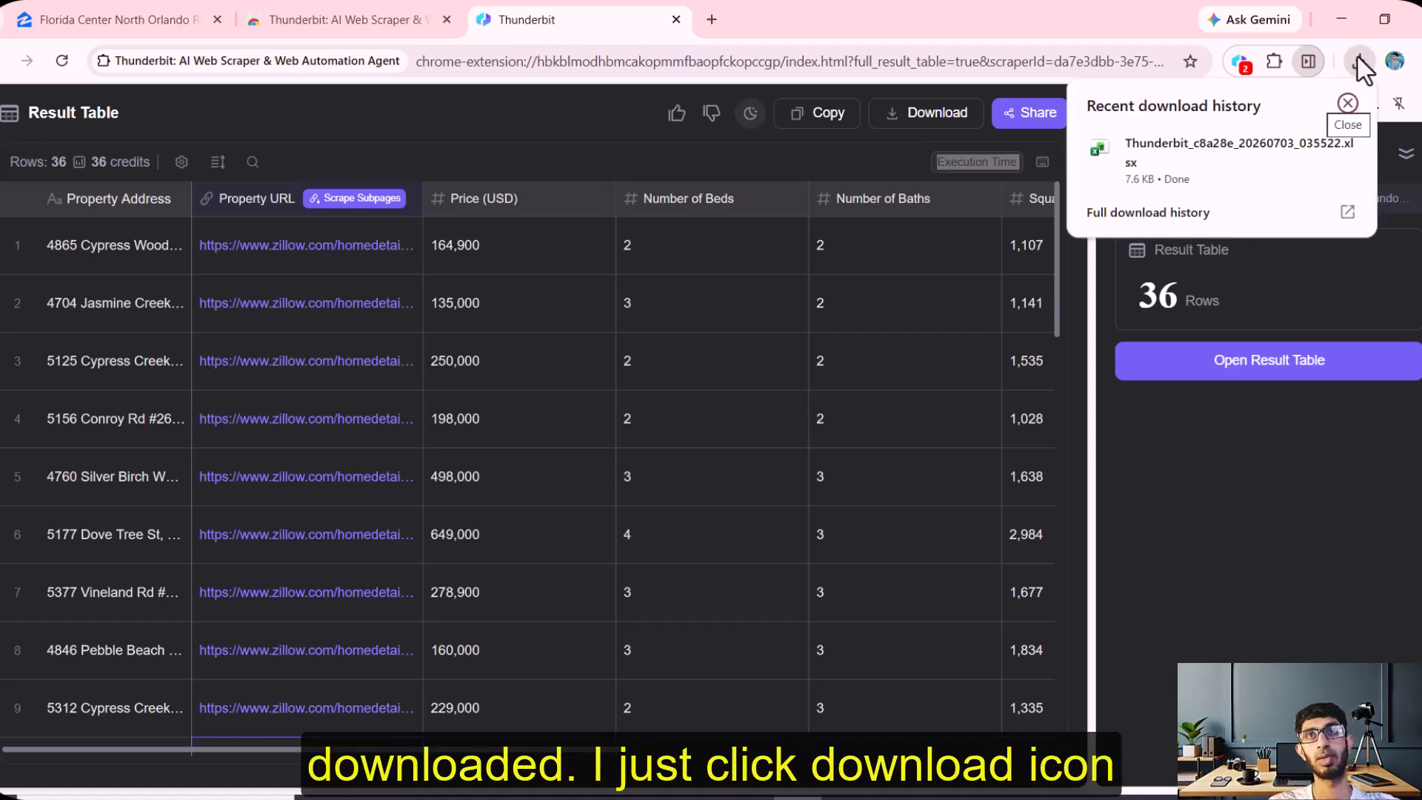
click(1221, 150)
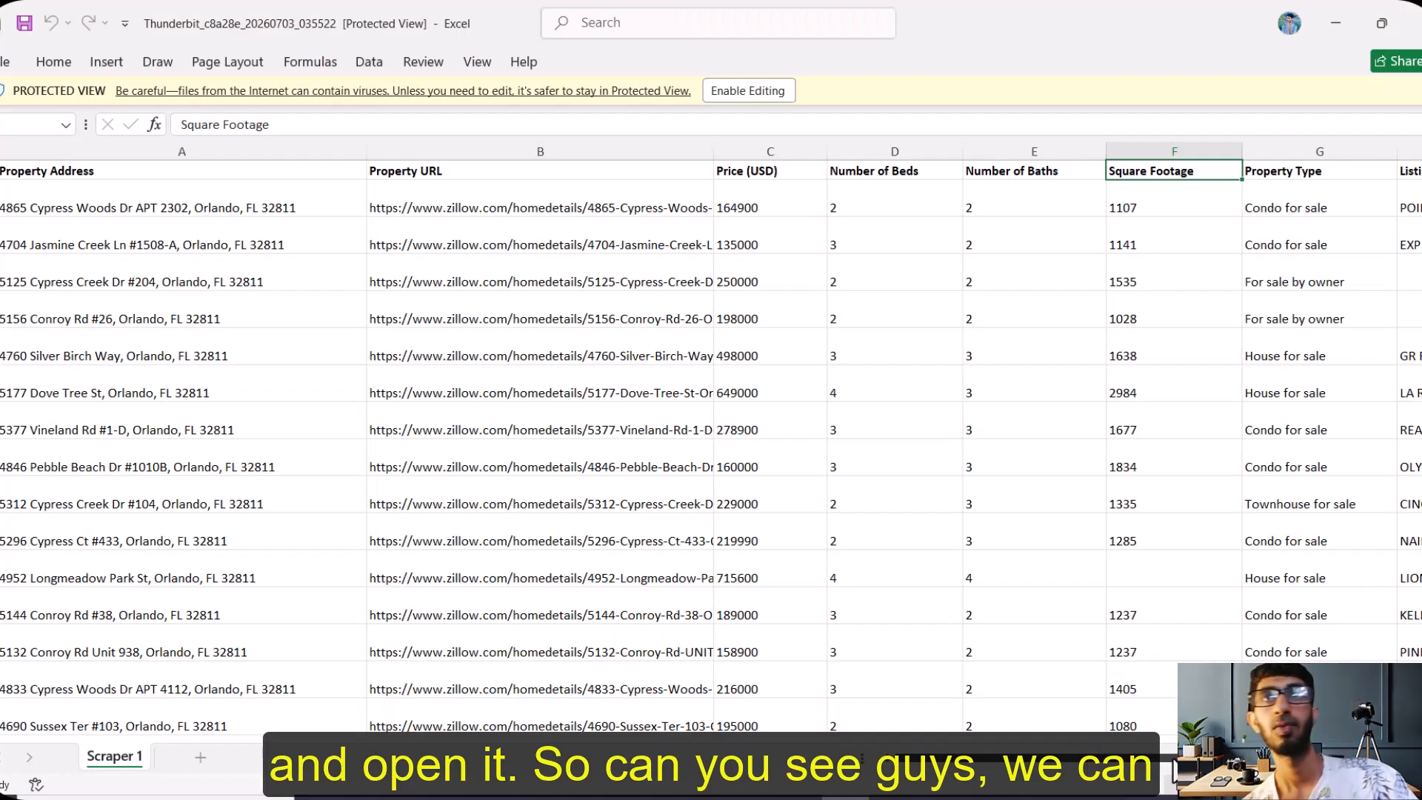
scroll(711, 444, right, 3)
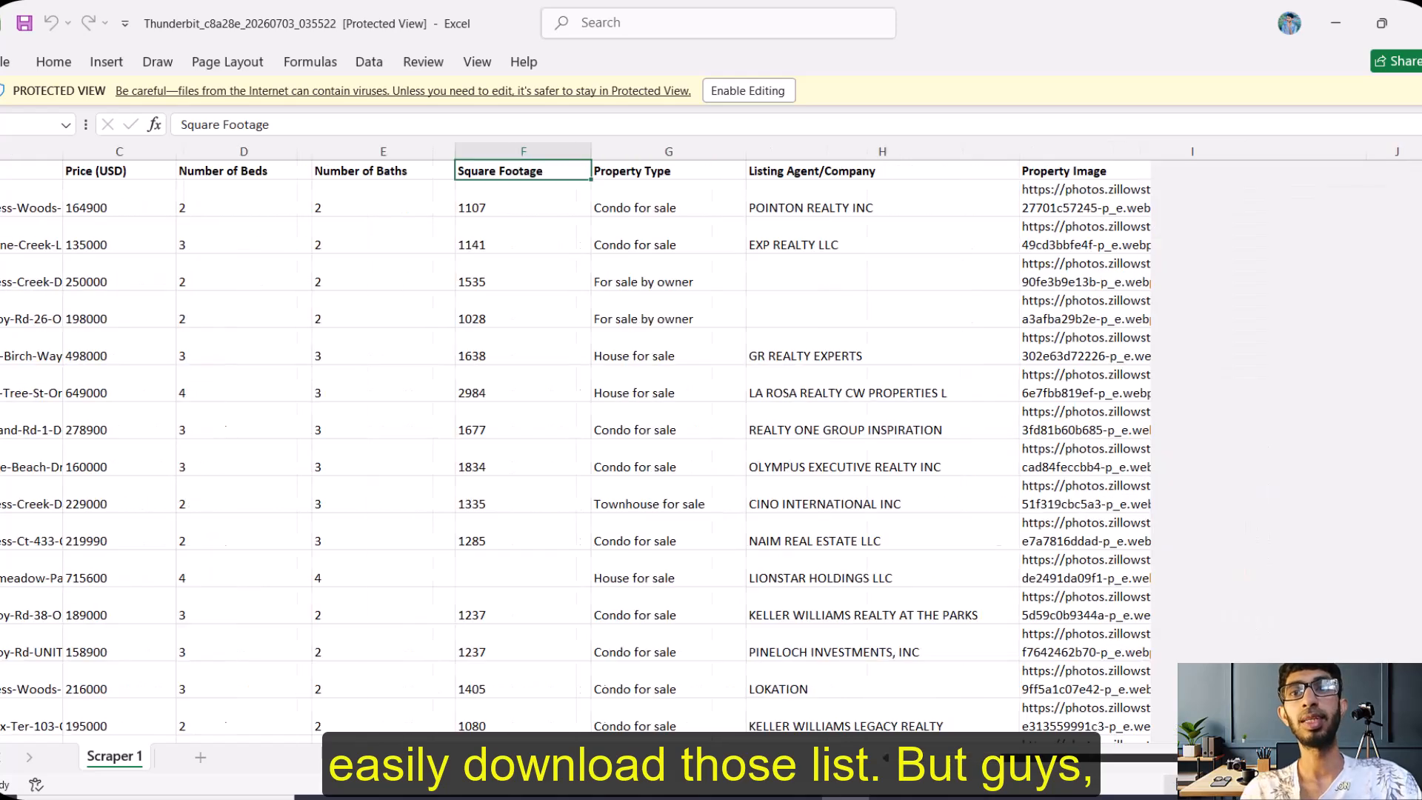
scroll(711, 445, left, 3)
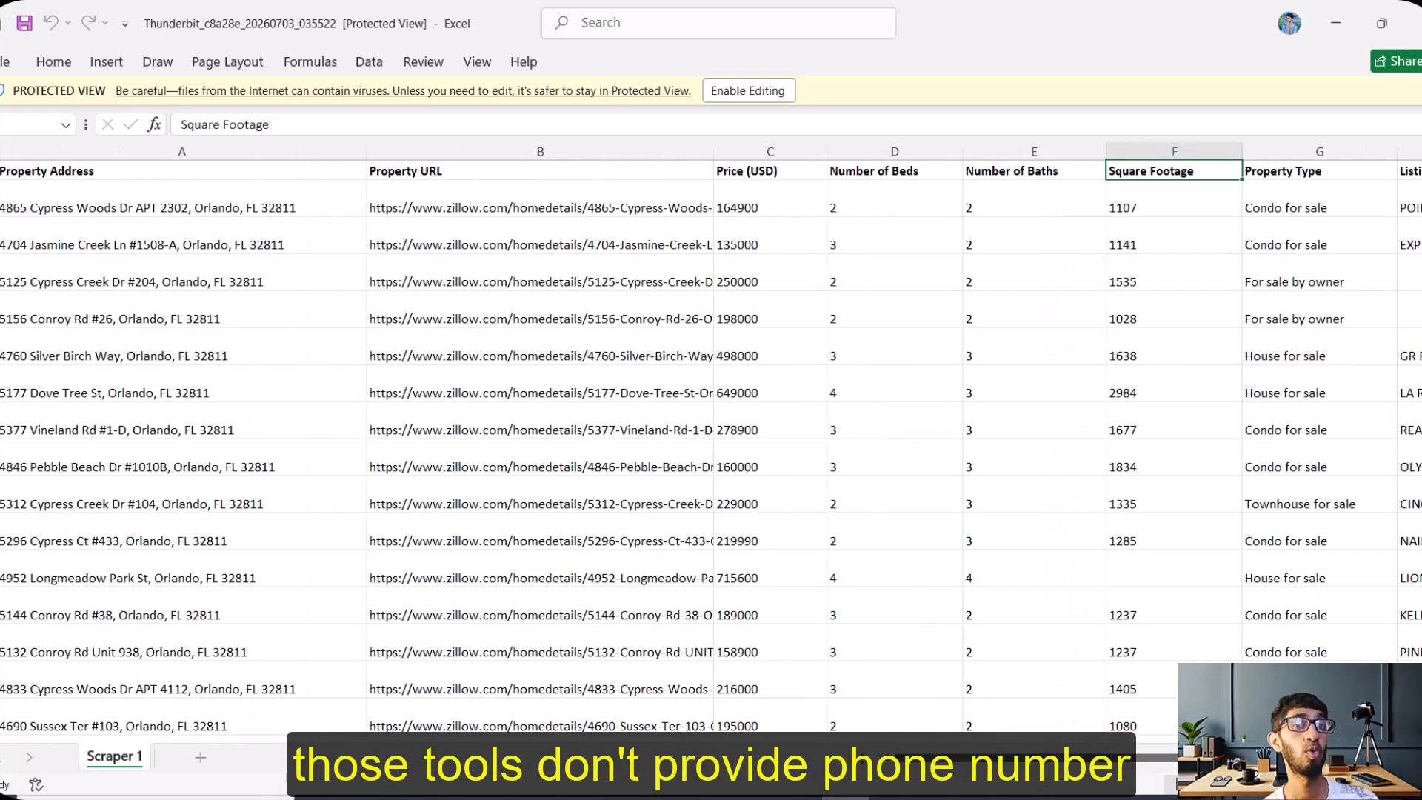